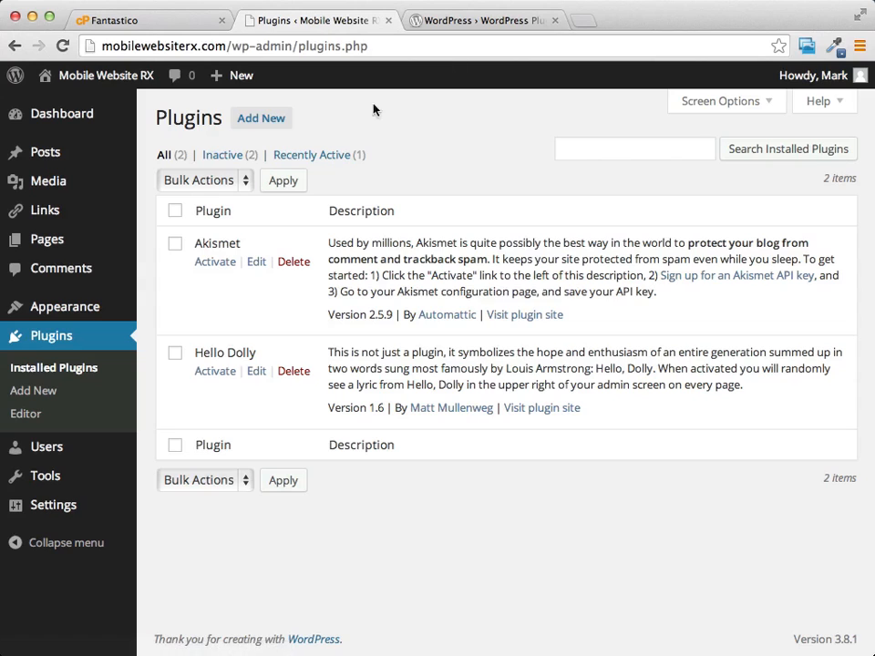
Find WordPress SEO by Yoast among the popular plugins to add and install it.
{"action": "left_click", "coordinate": [259, 123]}
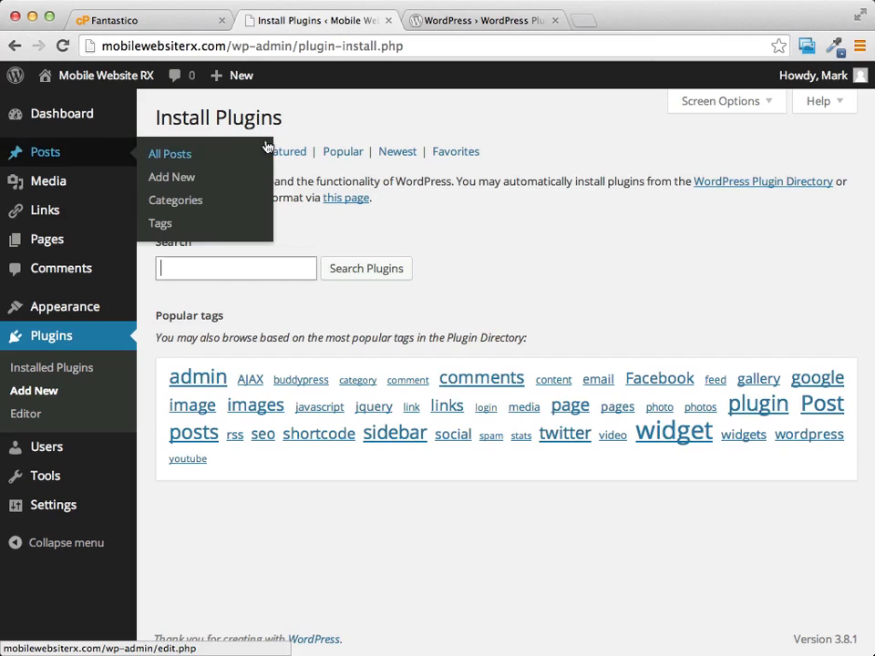
{"action": "left_click", "coordinate": [330, 155]}
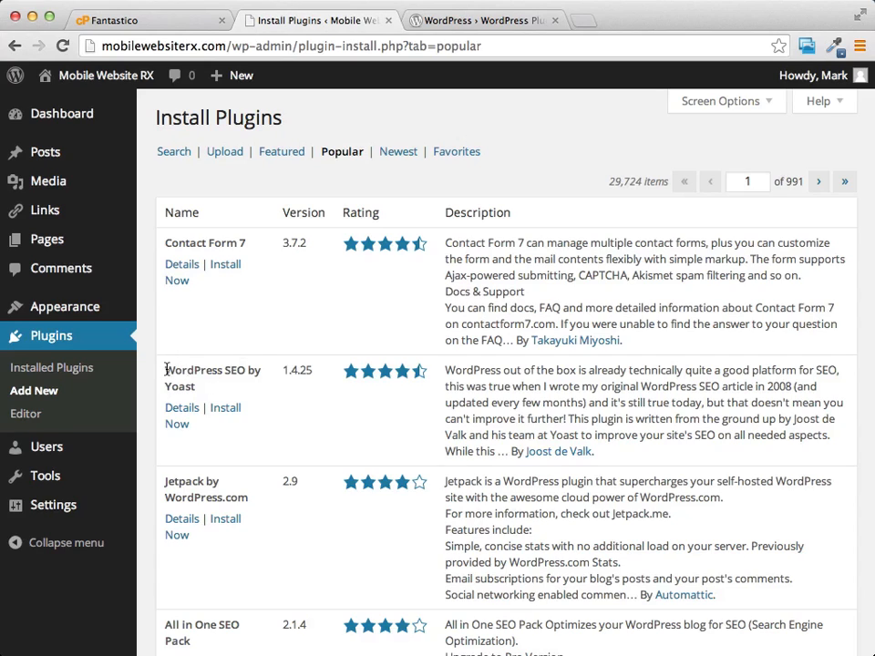
{"action": "left_click_drag", "start_coordinate": [167, 369], "coordinate": [255, 383]}
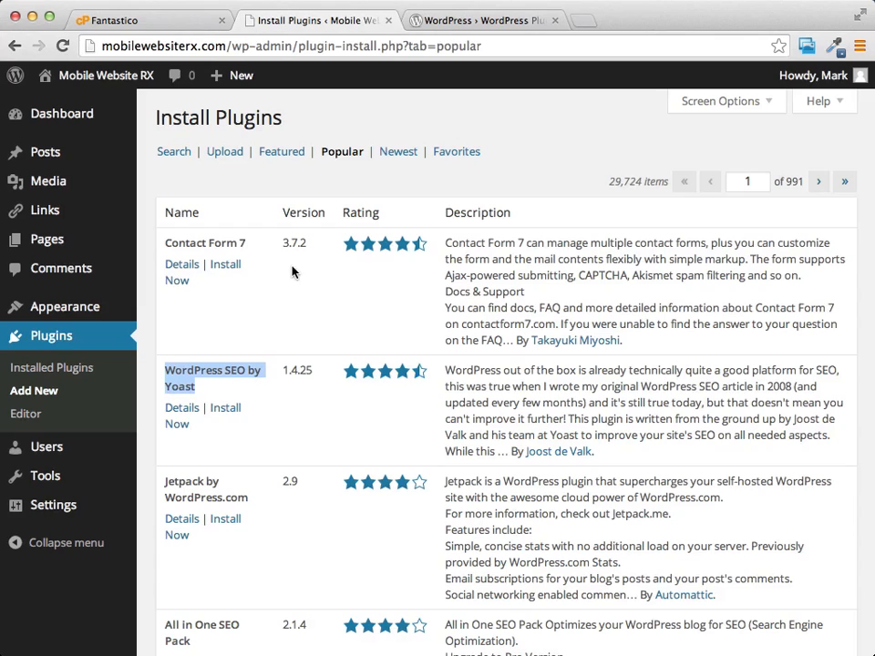
{"action": "left_click", "coordinate": [219, 390]}
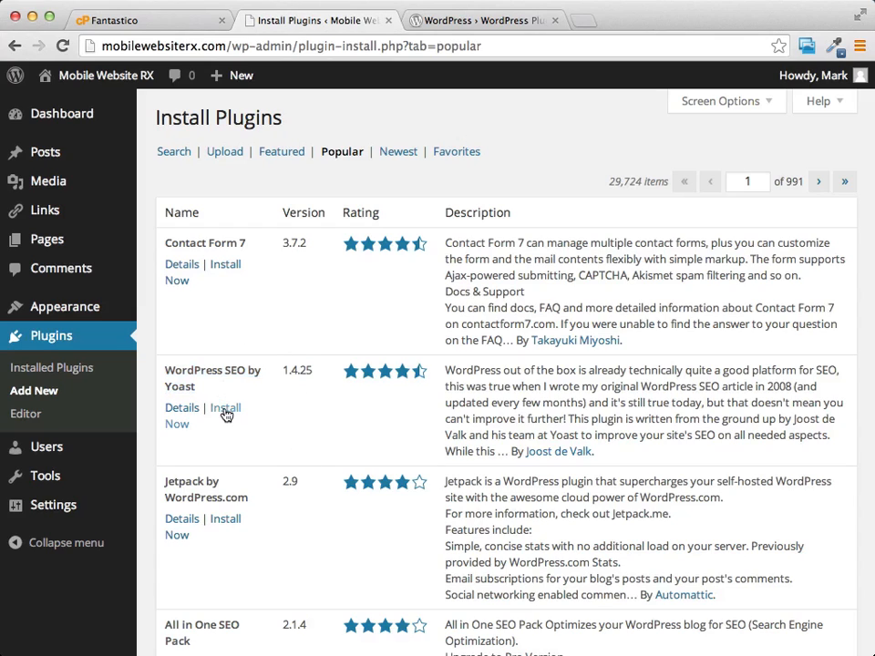
{"action": "left_click", "coordinate": [227, 411]}
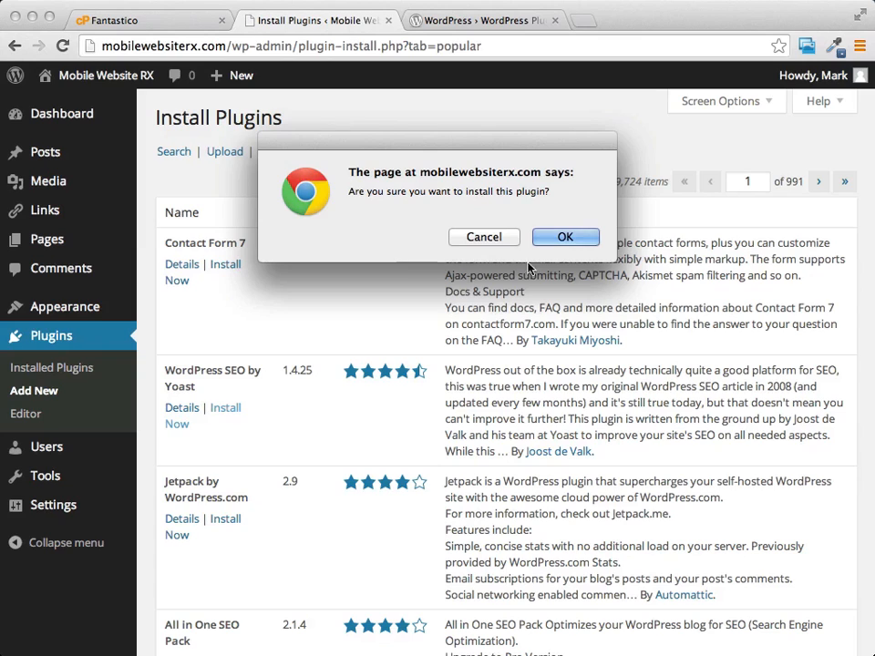
{"action": "left_click", "coordinate": [562, 237]}
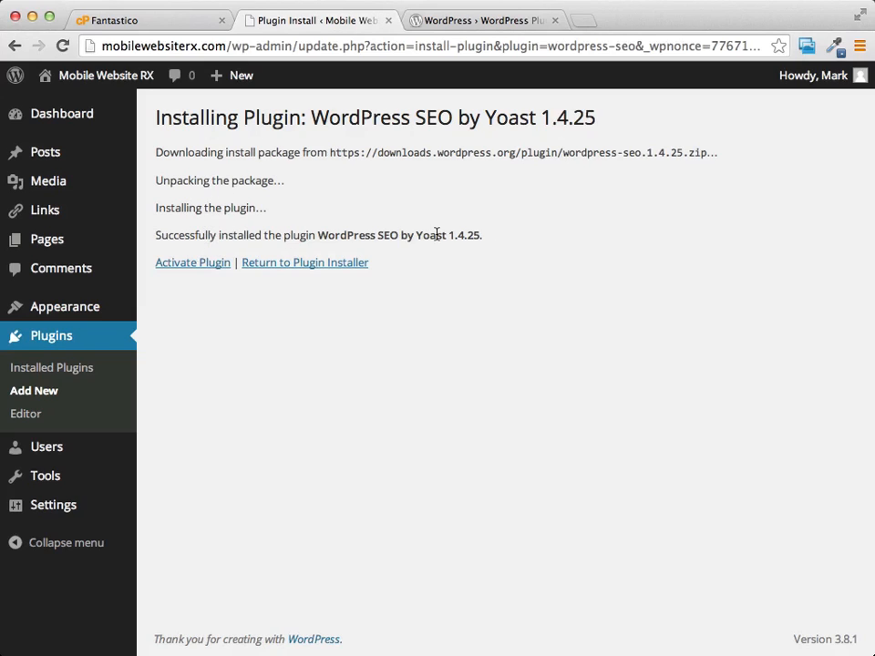
Activate the WordPress SEO by Yoast plugin and allow its anonymous usage tracking.
{"action": "left_click", "coordinate": [205, 264]}
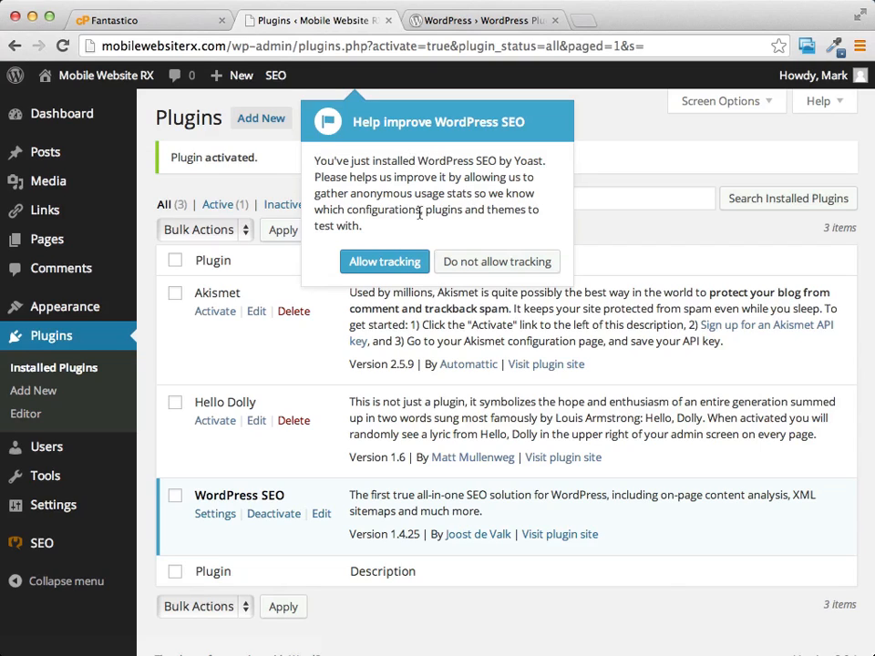
{"action": "left_click", "coordinate": [401, 264]}
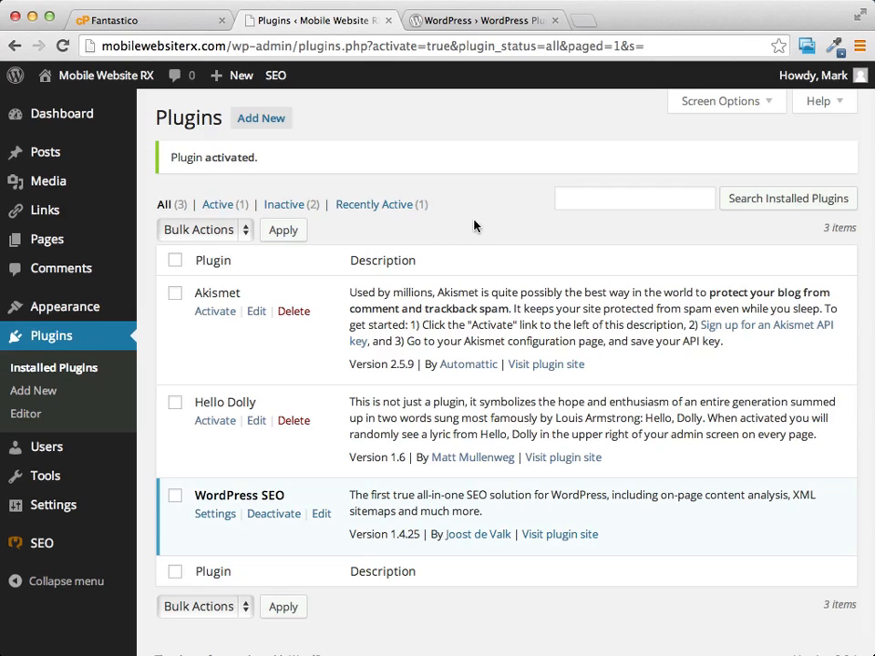
Open the plugin upload page and download the WP Super Cache zip from the WordPress.org Plugin Directory.
{"action": "left_click", "coordinate": [251, 121]}
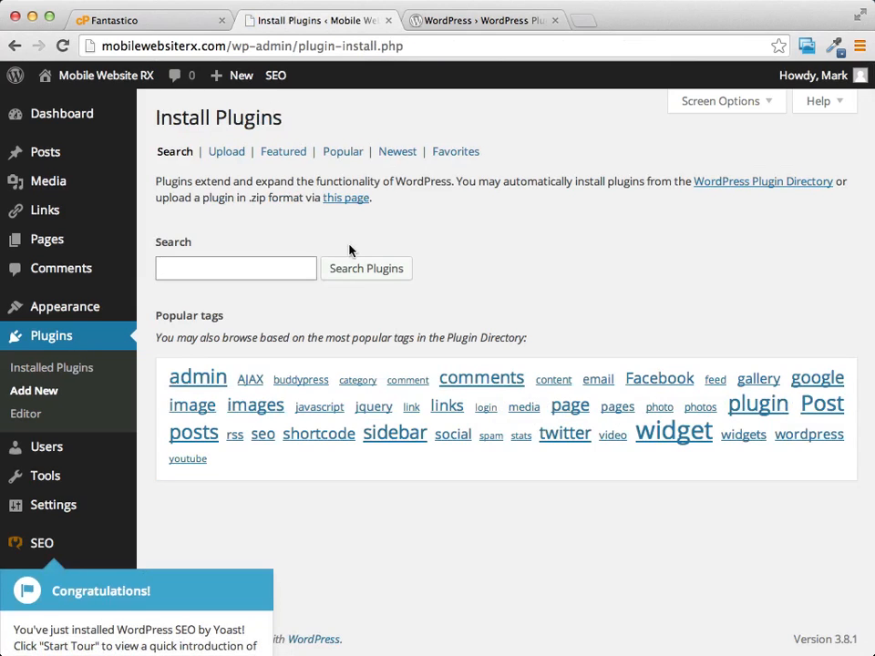
{"action": "left_click", "coordinate": [216, 156]}
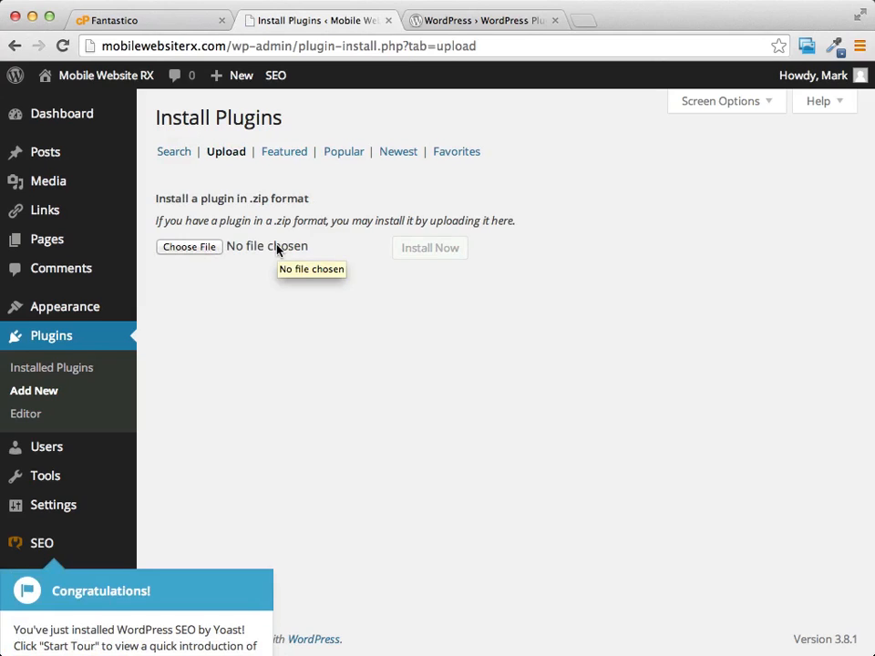
{"action": "left_click", "coordinate": [483, 21]}
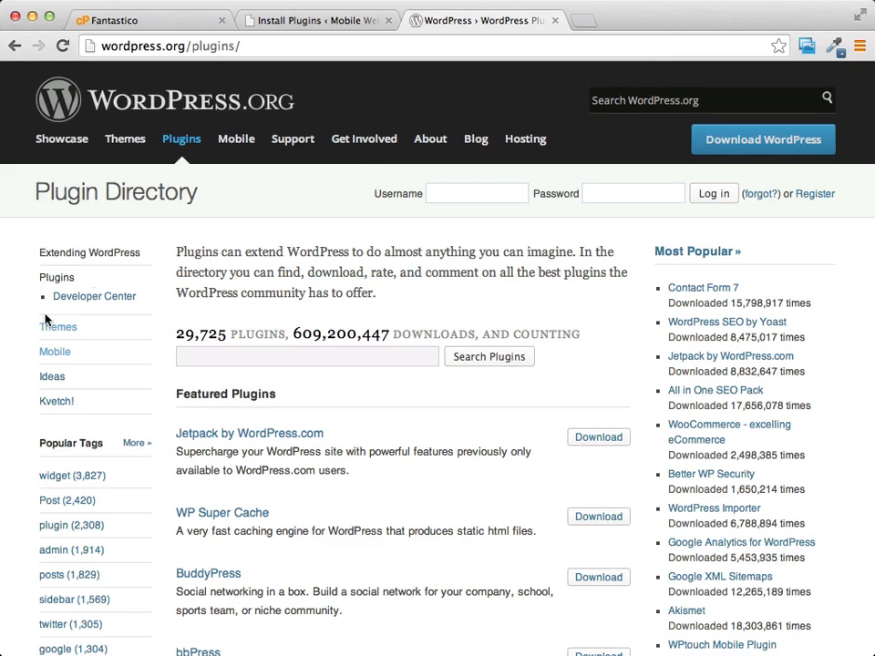
{"action": "scroll", "coordinate": [227, 128], "scroll_direction": "down", "scroll_amount": 5}
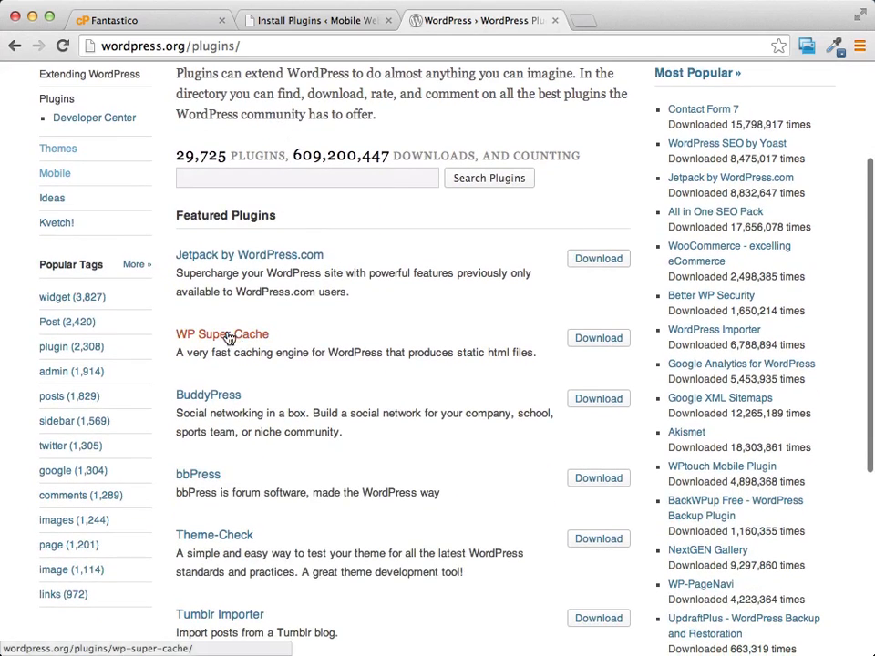
{"action": "right_click", "coordinate": [593, 342]}
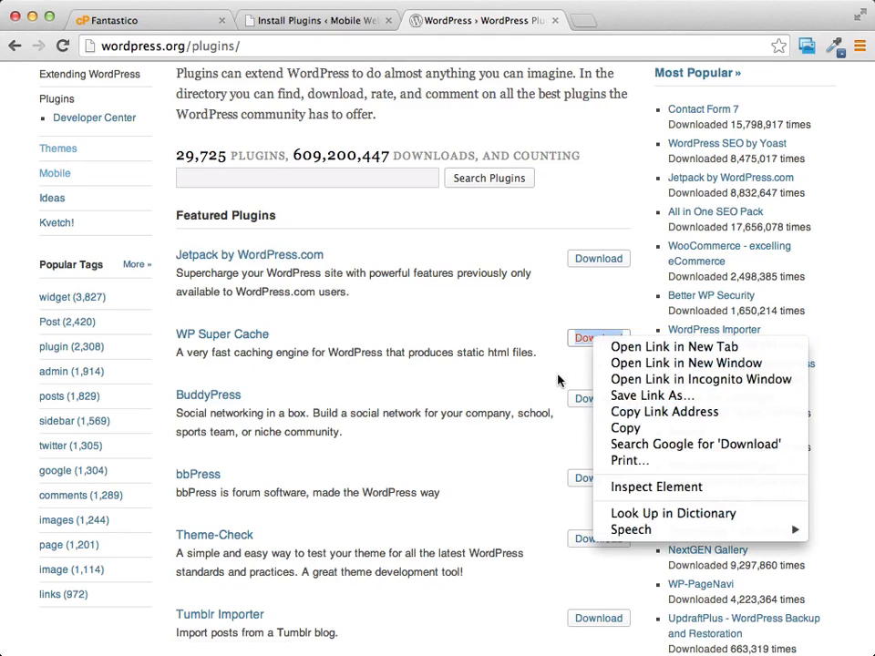
{"action": "left_click", "coordinate": [558, 375]}
{"action": "left_click", "coordinate": [593, 345]}
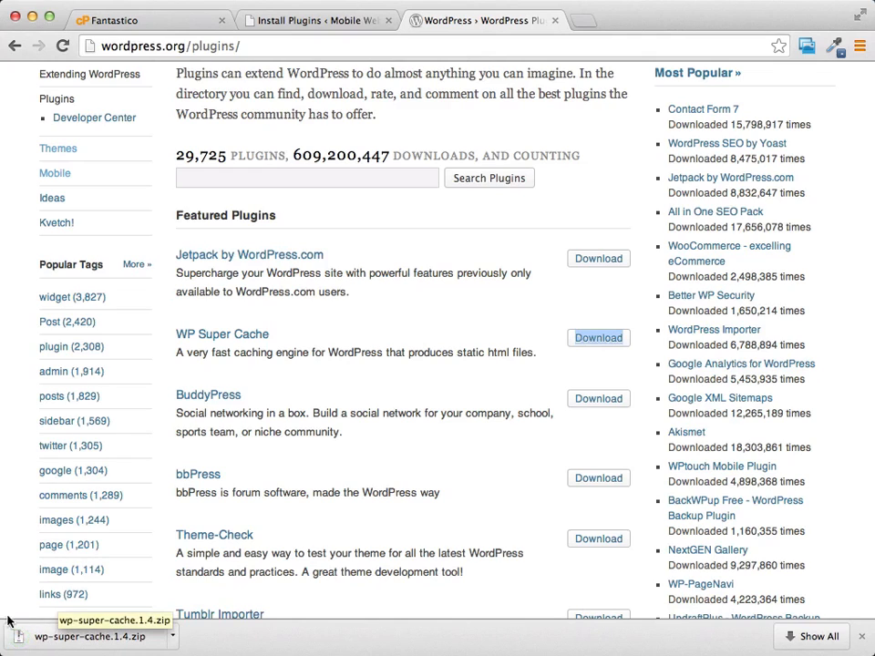
Back in the site's admin, install the plugin from the uploaded wp-super-cache.1.4.zip and activate it.
{"action": "left_click", "coordinate": [313, 22]}
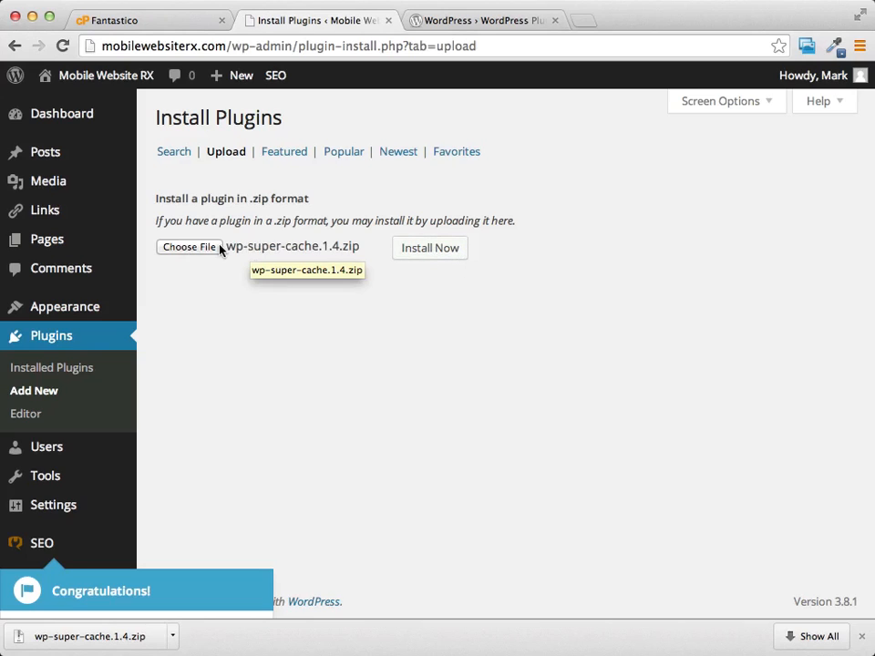
{"action": "left_click", "coordinate": [431, 250]}
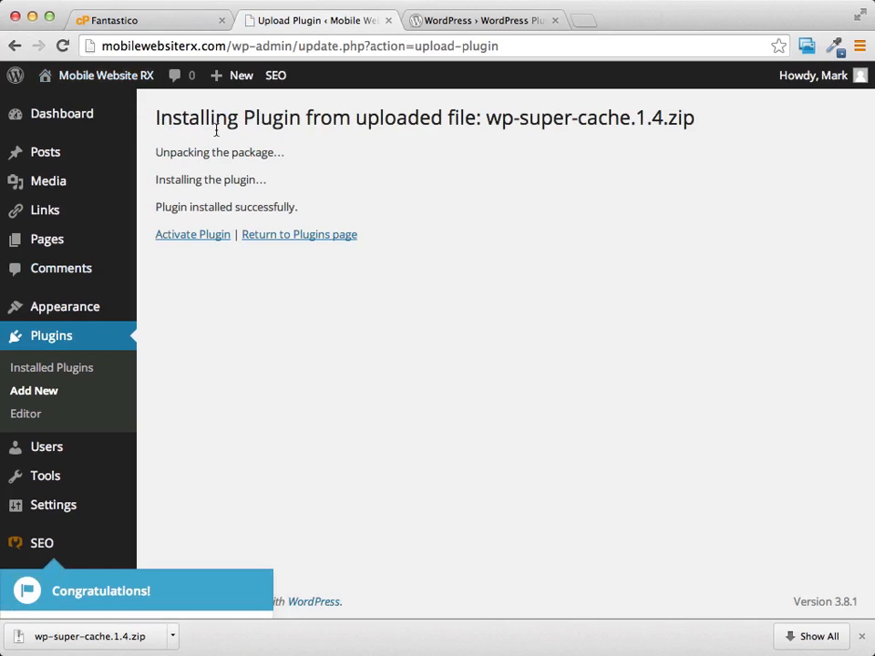
{"action": "left_click", "coordinate": [184, 236]}
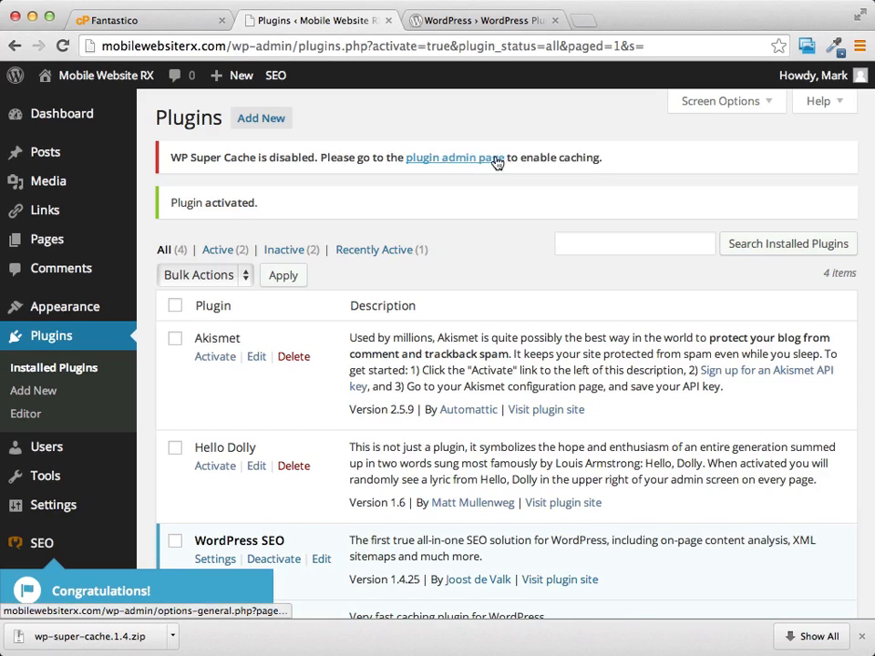
Open the WP Super Cache admin page and dismiss the WordPress SEO tour pop-up.
{"action": "scroll", "coordinate": [497, 161], "scroll_direction": "down", "scroll_amount": 1}
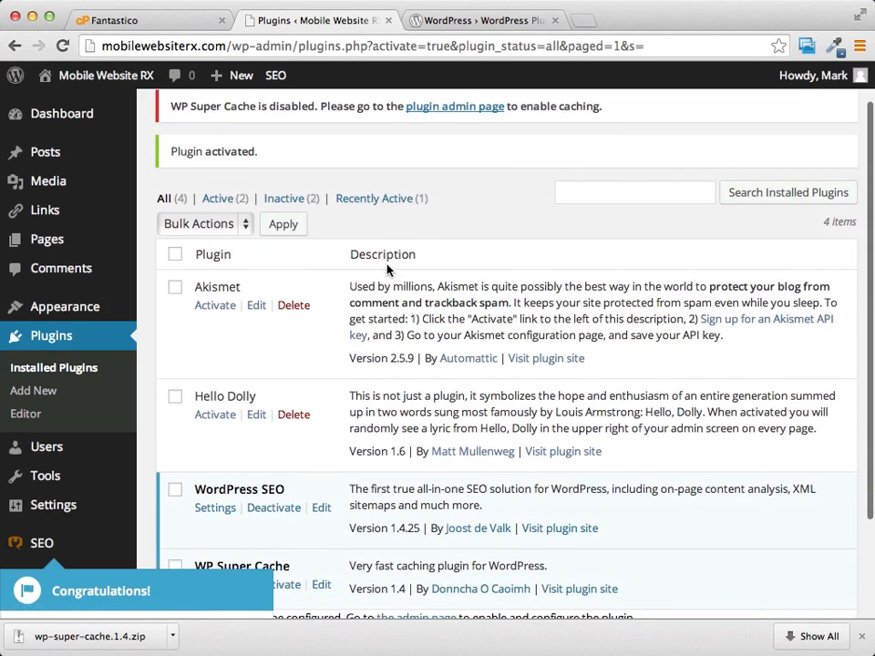
{"action": "scroll", "coordinate": [387, 269], "scroll_direction": "up", "scroll_amount": 1}
{"action": "left_click", "coordinate": [453, 164]}
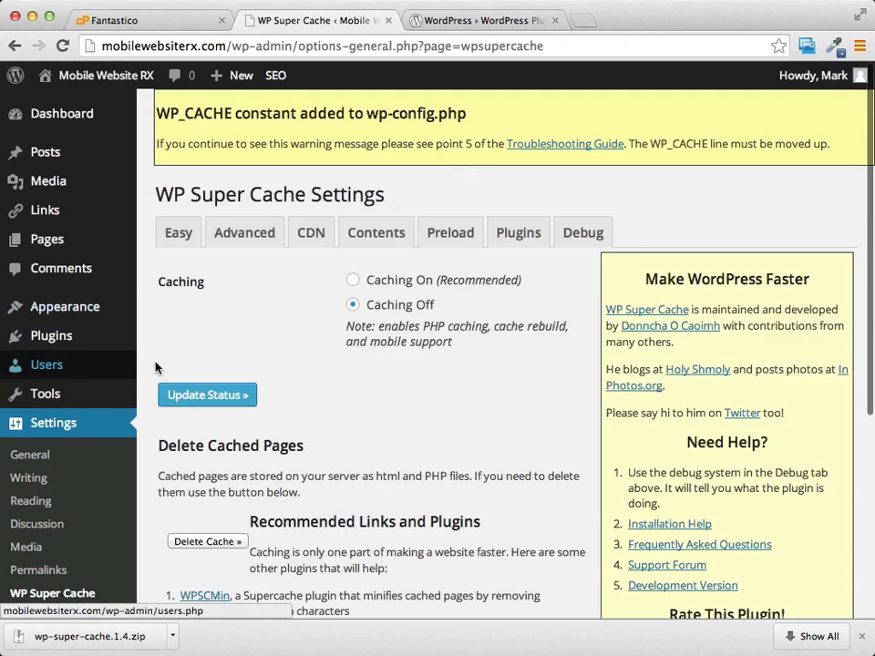
{"action": "scroll", "coordinate": [617, 167], "scroll_direction": "down", "scroll_amount": 1}
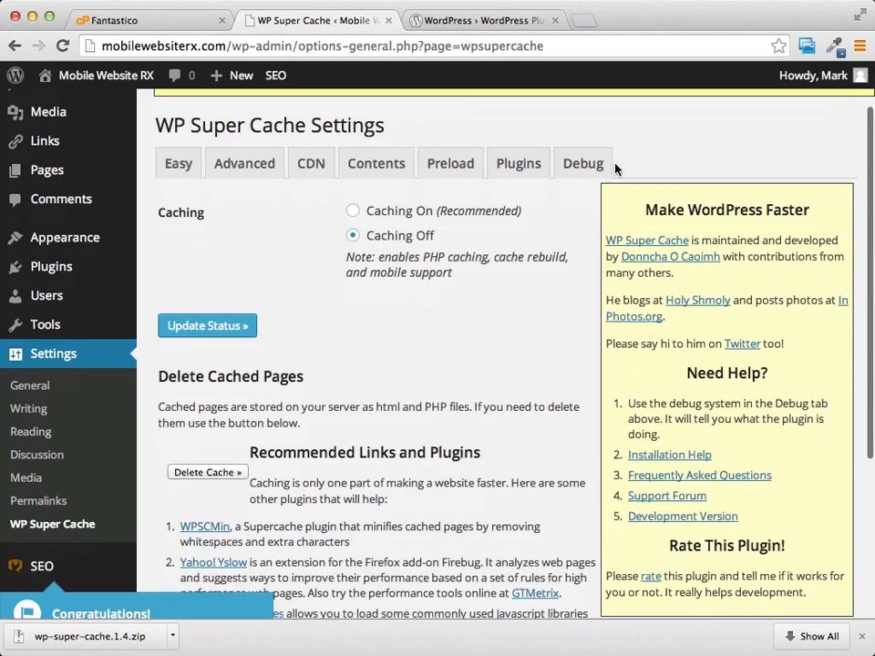
{"action": "scroll", "coordinate": [574, 172], "scroll_direction": "up", "scroll_amount": 1}
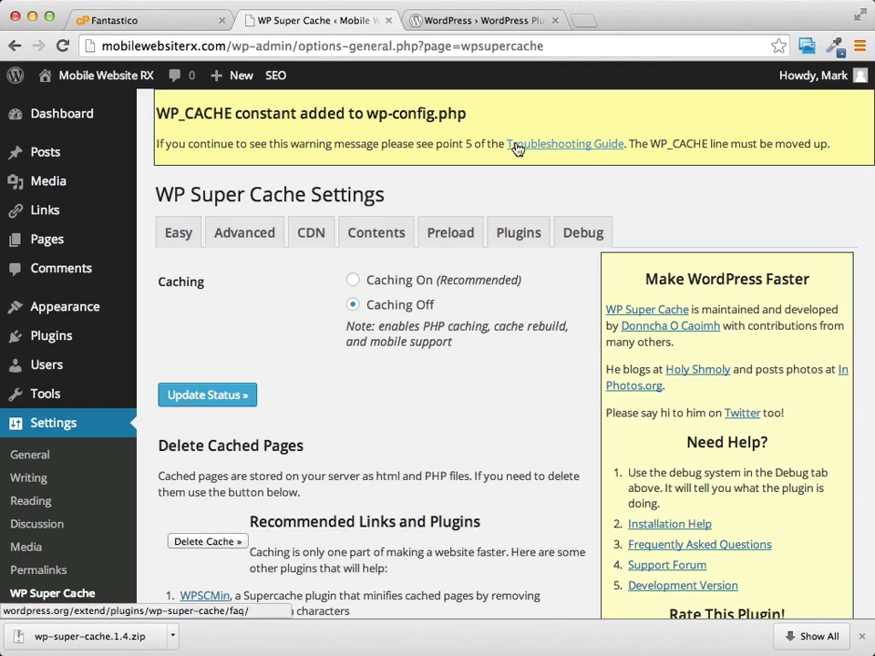
{"action": "scroll", "coordinate": [436, 146], "scroll_direction": "down", "scroll_amount": 3}
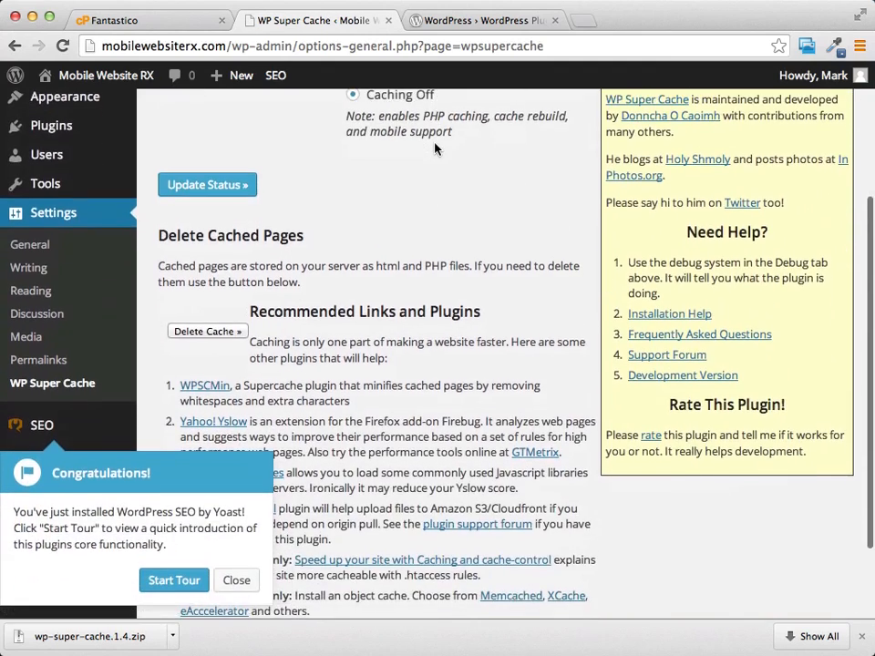
{"action": "scroll", "coordinate": [438, 149], "scroll_direction": "down", "scroll_amount": 3}
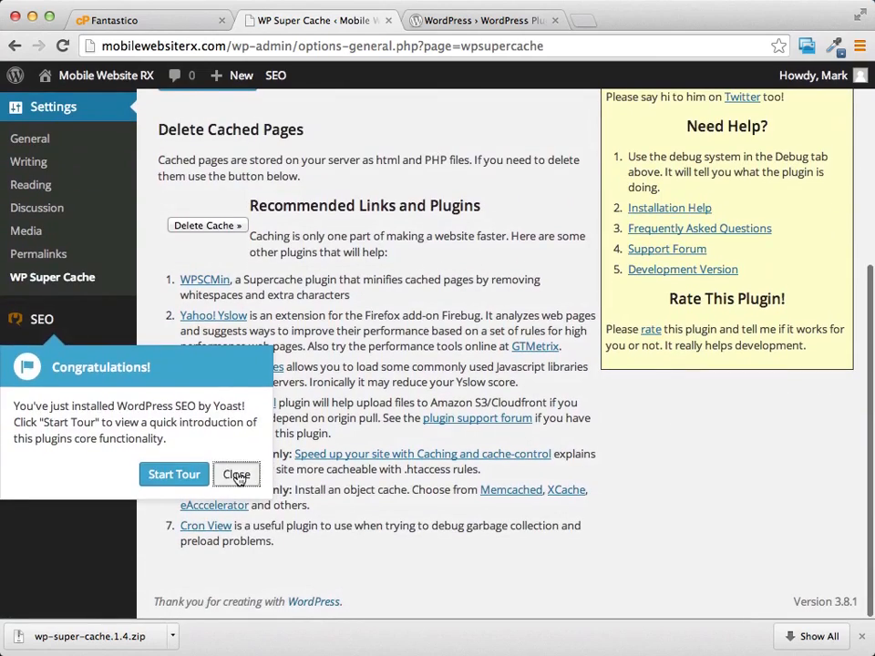
{"action": "left_click", "coordinate": [236, 474]}
Turn caching on in the WP Super Cache settings and update the status.
{"action": "scroll", "coordinate": [407, 278], "scroll_direction": "up", "scroll_amount": 5}
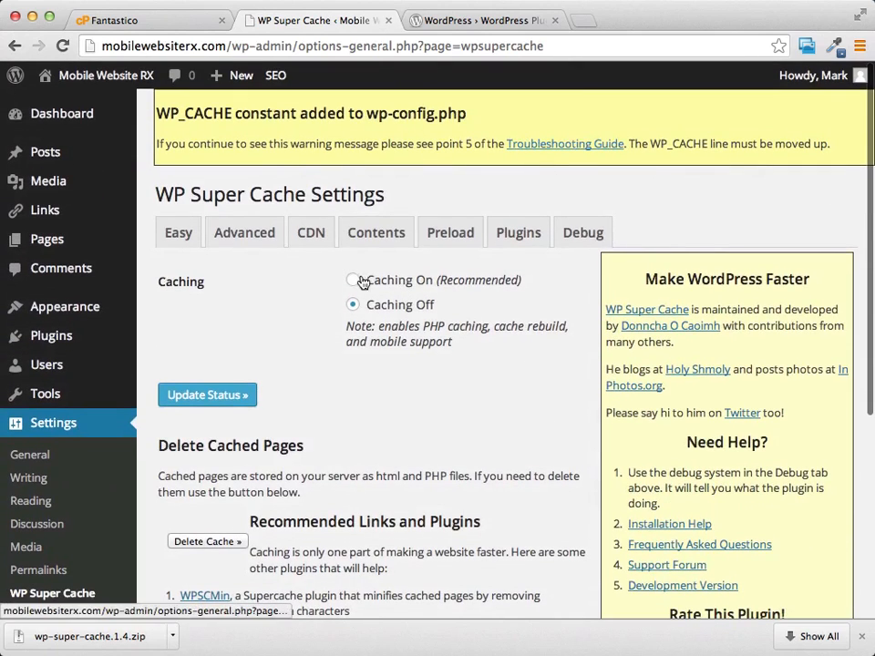
{"action": "left_click", "coordinate": [354, 281]}
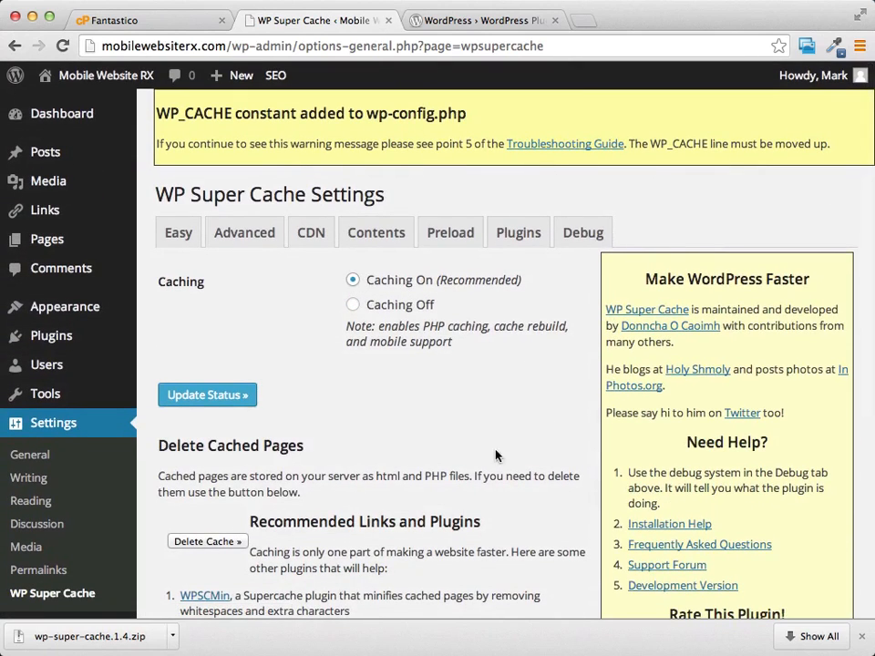
{"action": "left_click", "coordinate": [219, 402]}
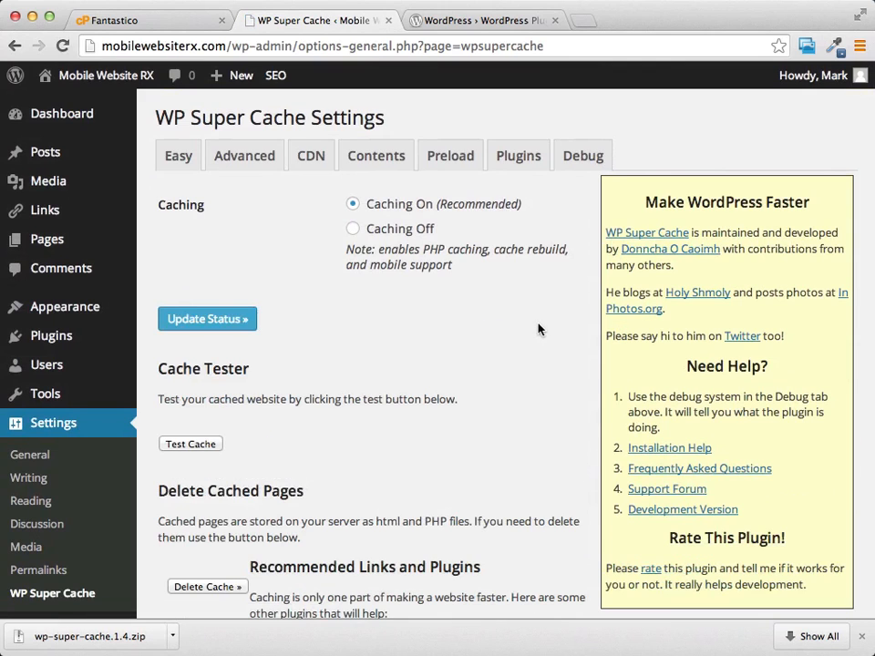
Look over the WP Super Cache page, visit the site's general settings, and reopen the WP Super Cache settings from there.
{"action": "scroll", "coordinate": [525, 335], "scroll_direction": "down", "scroll_amount": 5}
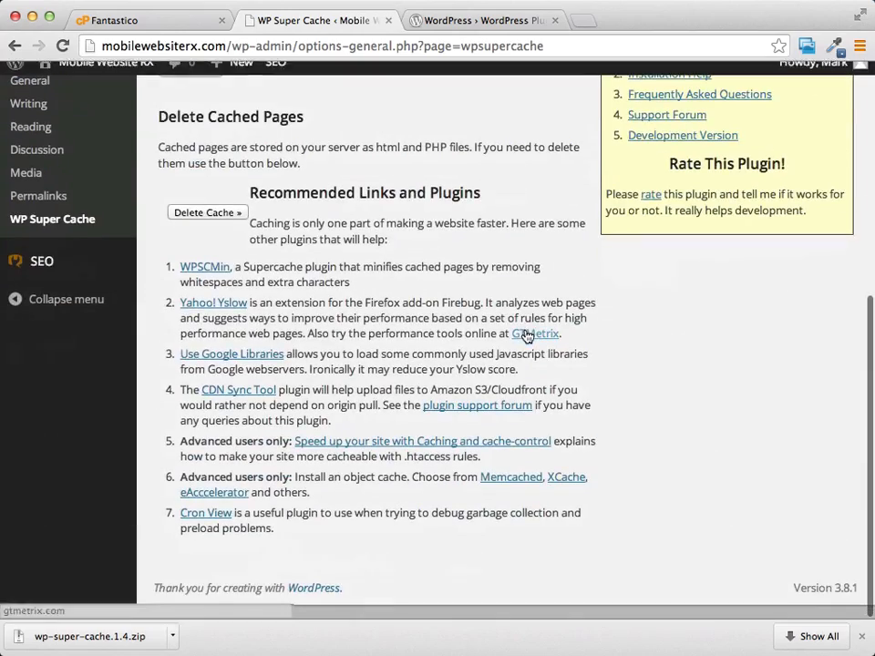
{"action": "scroll", "coordinate": [525, 336], "scroll_direction": "up", "scroll_amount": 5}
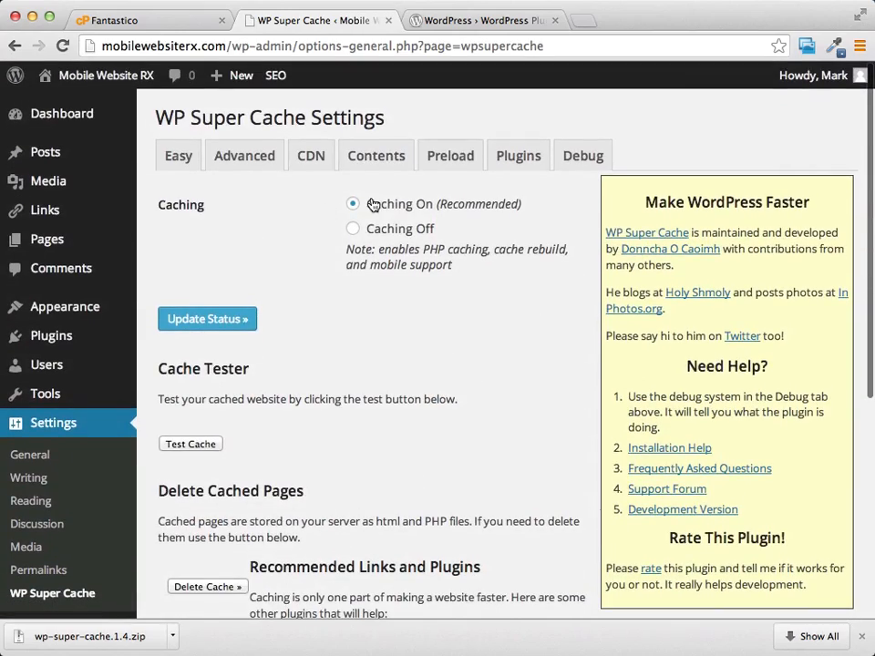
{"action": "scroll", "coordinate": [334, 347], "scroll_direction": "down", "scroll_amount": 2}
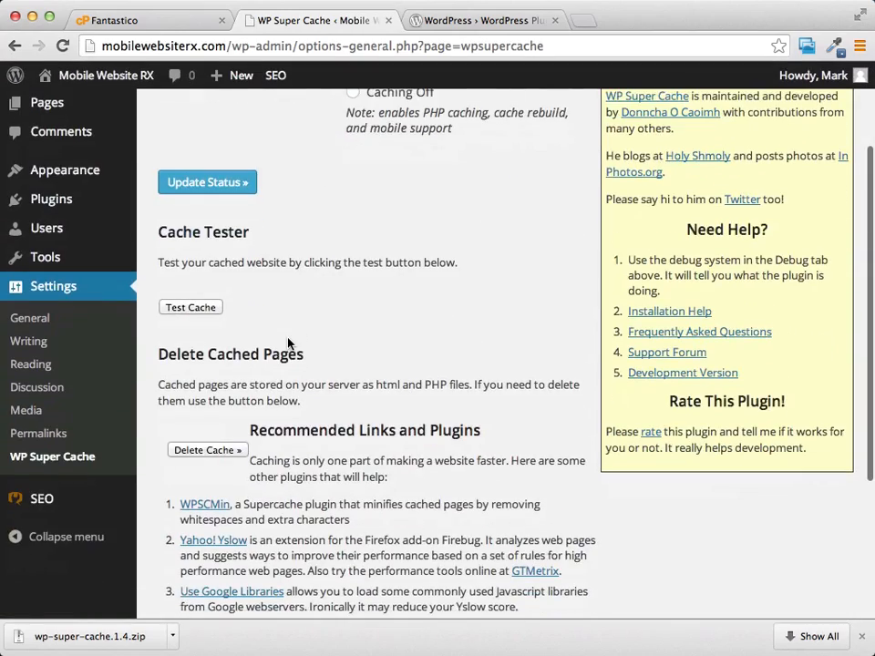
{"action": "scroll", "coordinate": [336, 345], "scroll_direction": "up", "scroll_amount": 2}
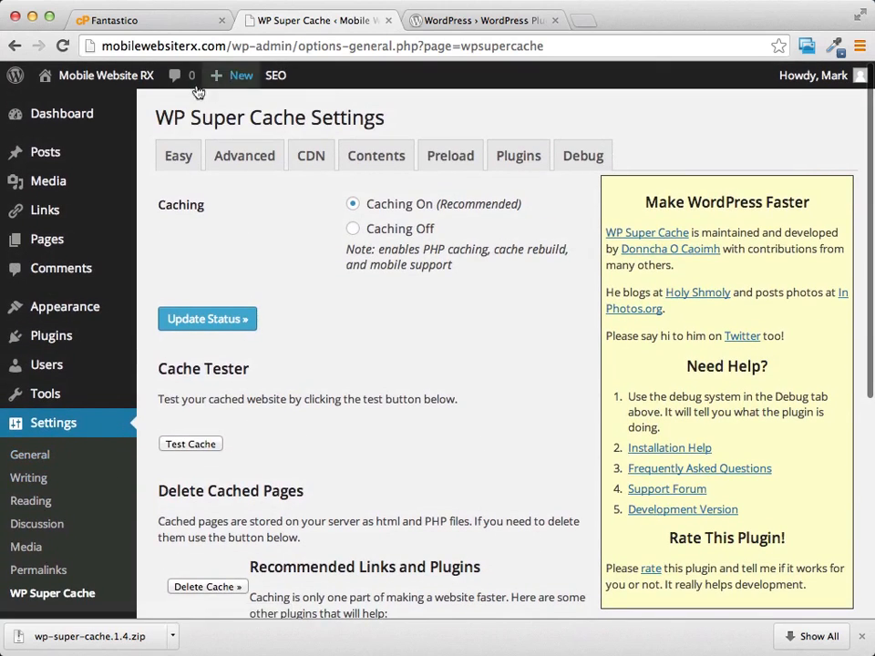
{"action": "left_click", "coordinate": [102, 424]}
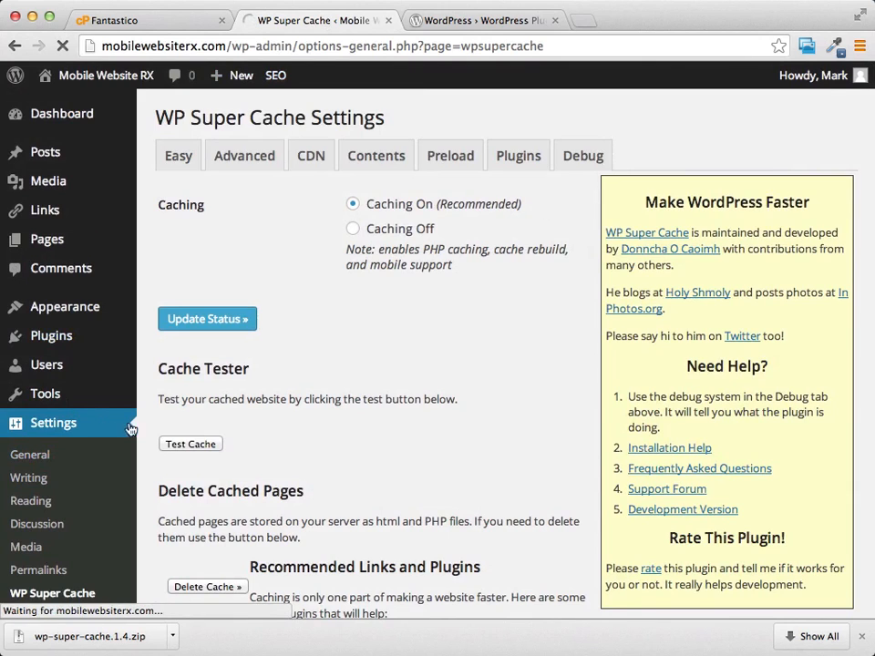
{"action": "scroll", "coordinate": [113, 489], "scroll_direction": "down", "scroll_amount": 2}
{"action": "scroll", "coordinate": [32, 526], "scroll_direction": "up", "scroll_amount": 1}
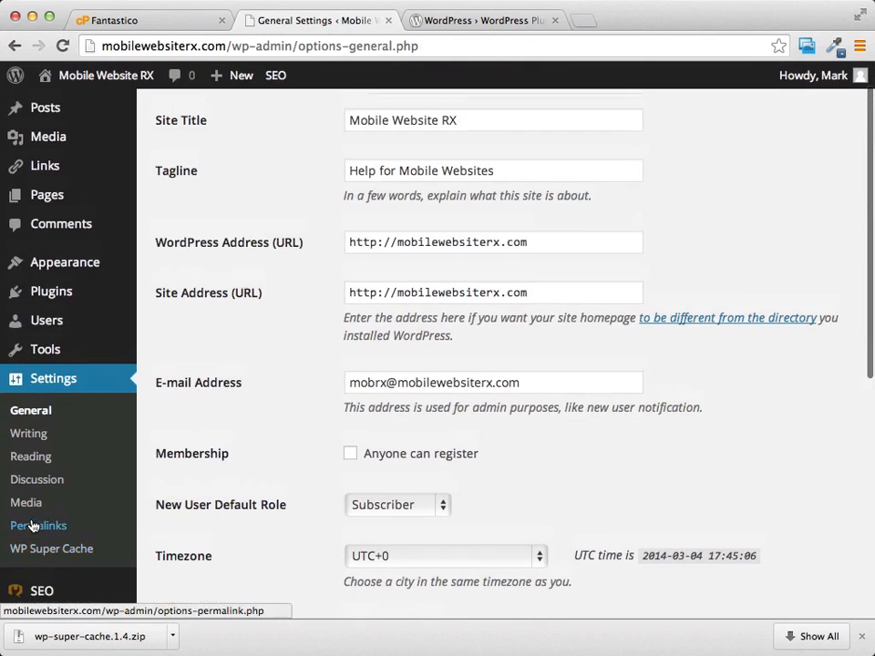
{"action": "scroll", "coordinate": [31, 526], "scroll_direction": "down", "scroll_amount": 1}
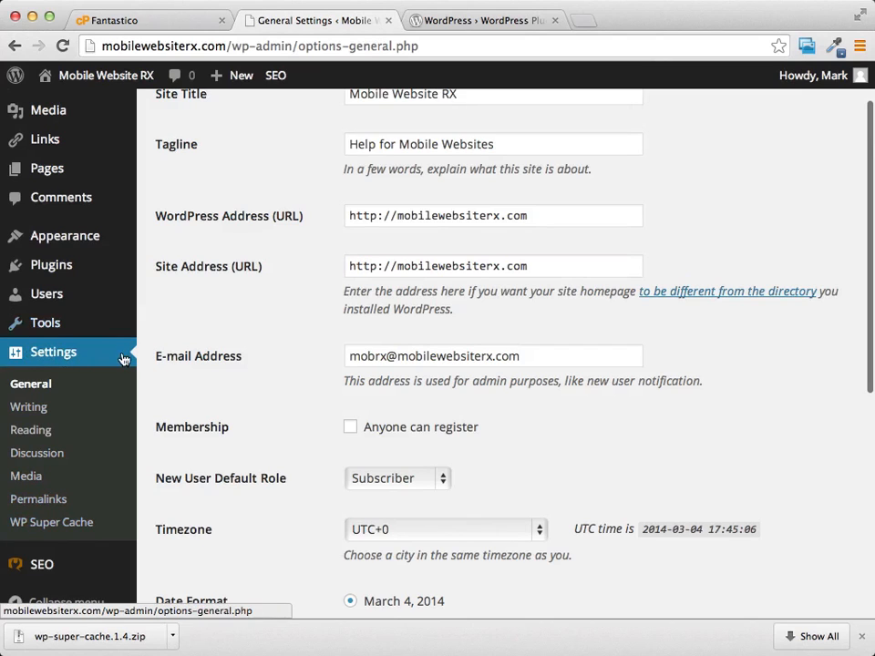
{"action": "left_click", "coordinate": [55, 523]}
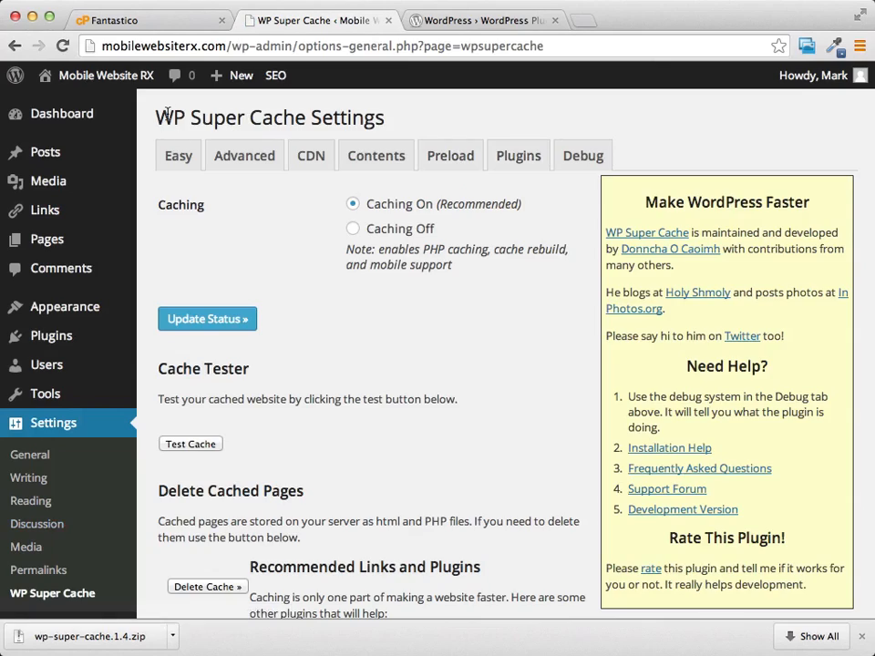
Review the cache tester and cached-page deletion options, and return to the list of installed plugins.
{"action": "scroll", "coordinate": [167, 114], "scroll_direction": "down", "scroll_amount": 5}
{"action": "scroll", "coordinate": [168, 120], "scroll_direction": "up", "scroll_amount": 5}
{"action": "scroll", "coordinate": [167, 119], "scroll_direction": "down", "scroll_amount": 4}
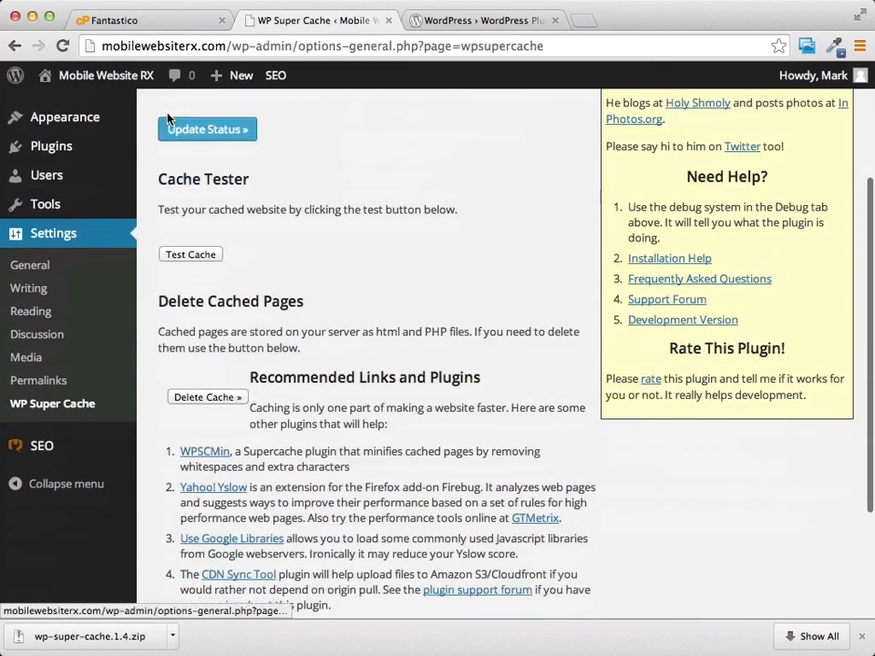
{"action": "mouse_move", "coordinate": [40, 446]}
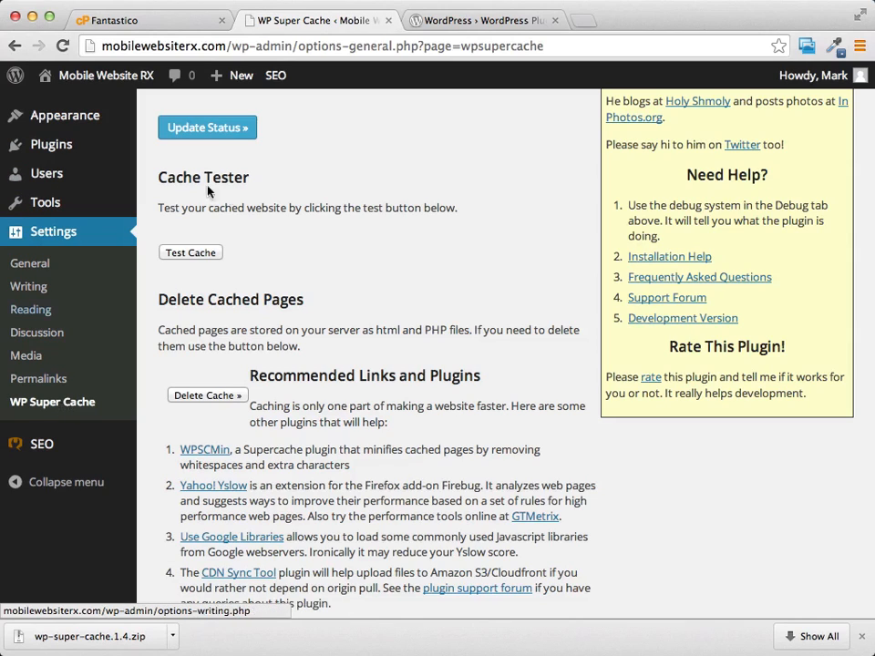
{"action": "left_click", "coordinate": [54, 148]}
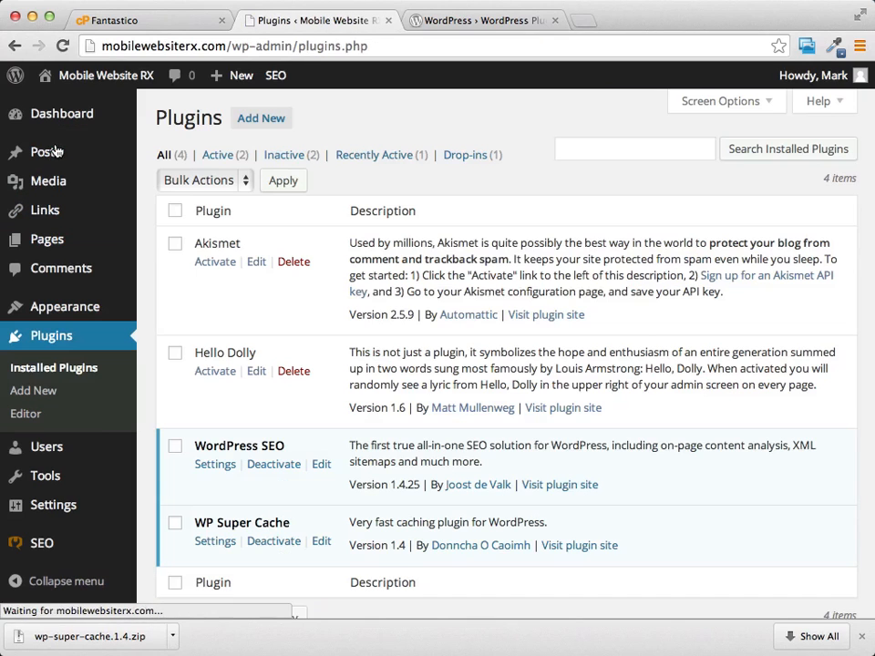